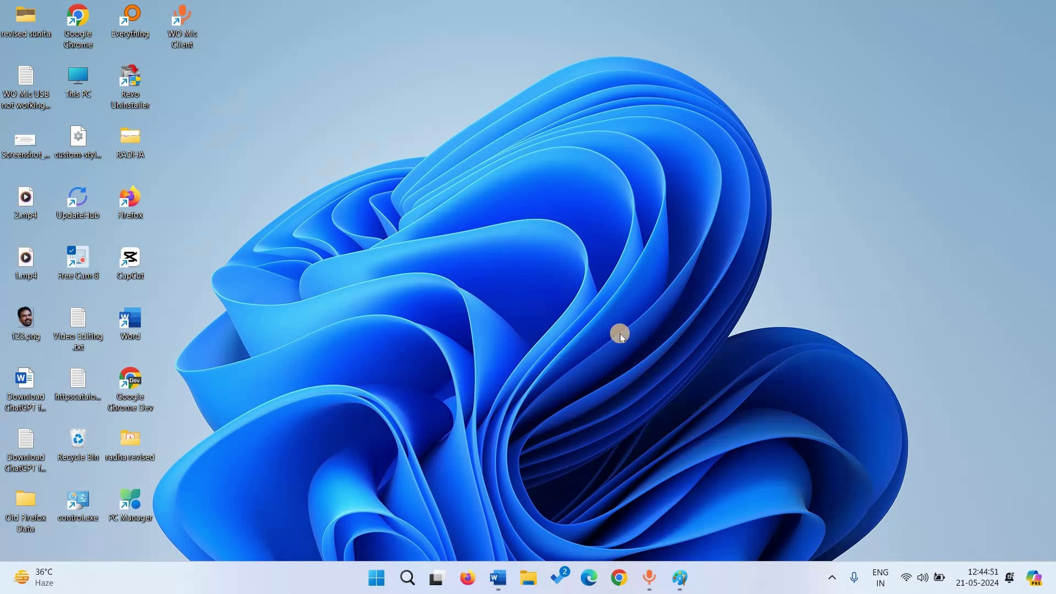
Launch Chrome, maximize its window and load chatgpt.com
{"action": "left_click", "coordinate": [619, 584]}
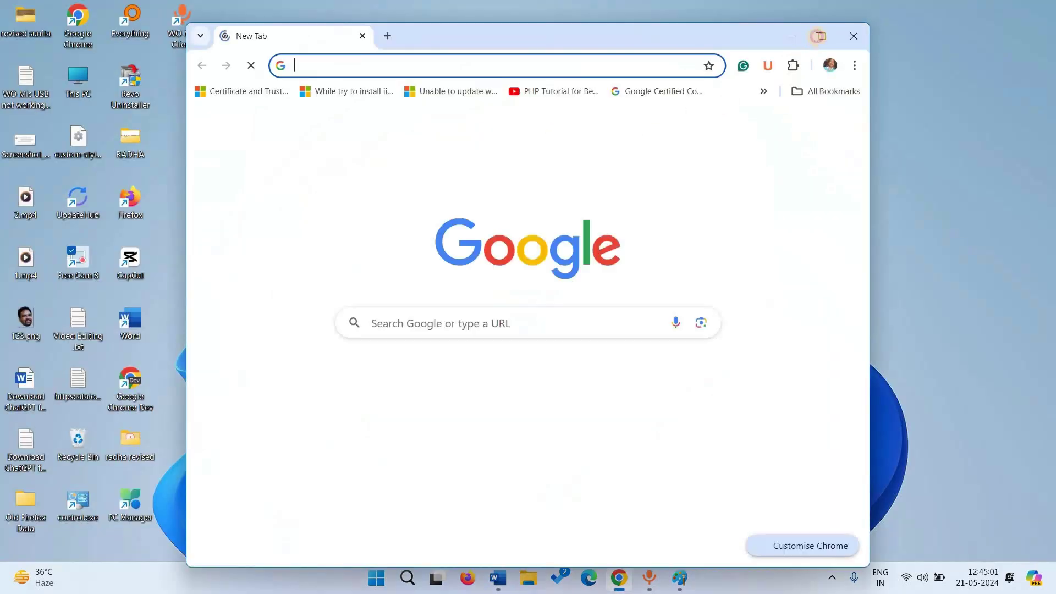
{"action": "double_click", "coordinate": [289, 41]}
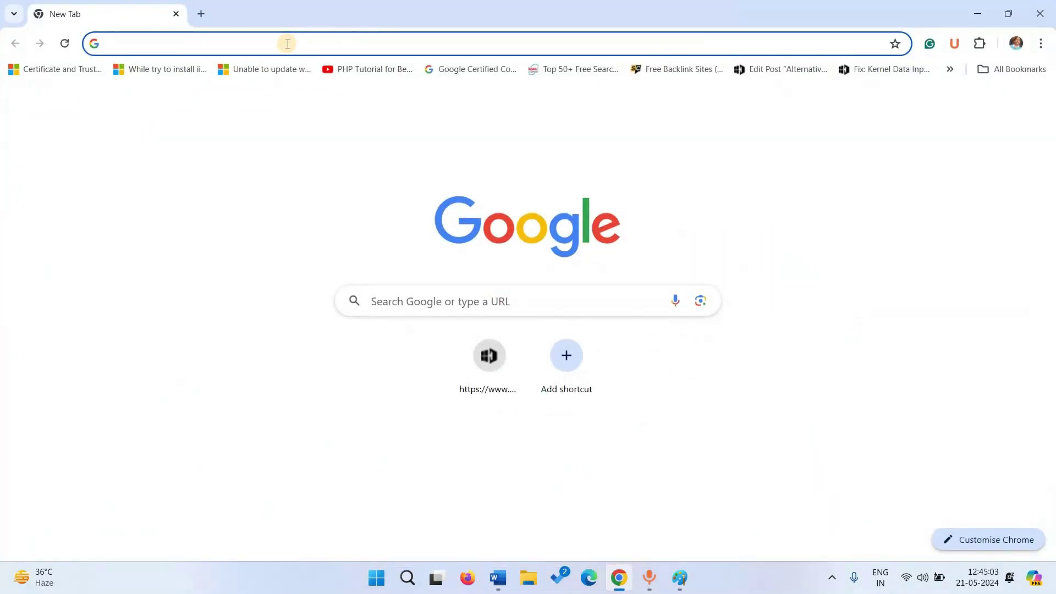
{"action": "left_click", "coordinate": [285, 44]}
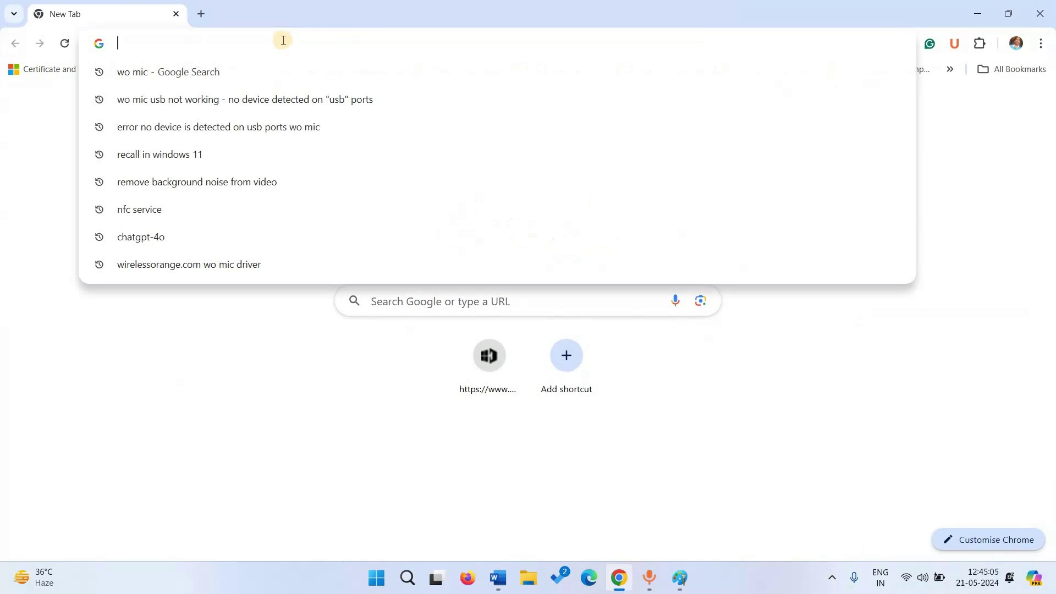
{"action": "type", "text": "cha"}
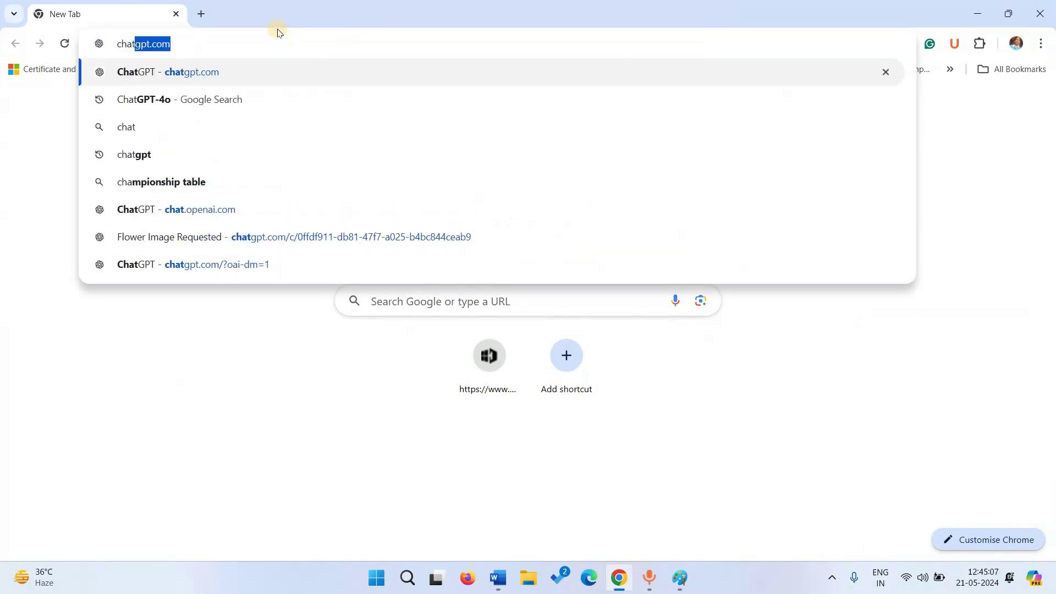
{"action": "type", "text": "t"}
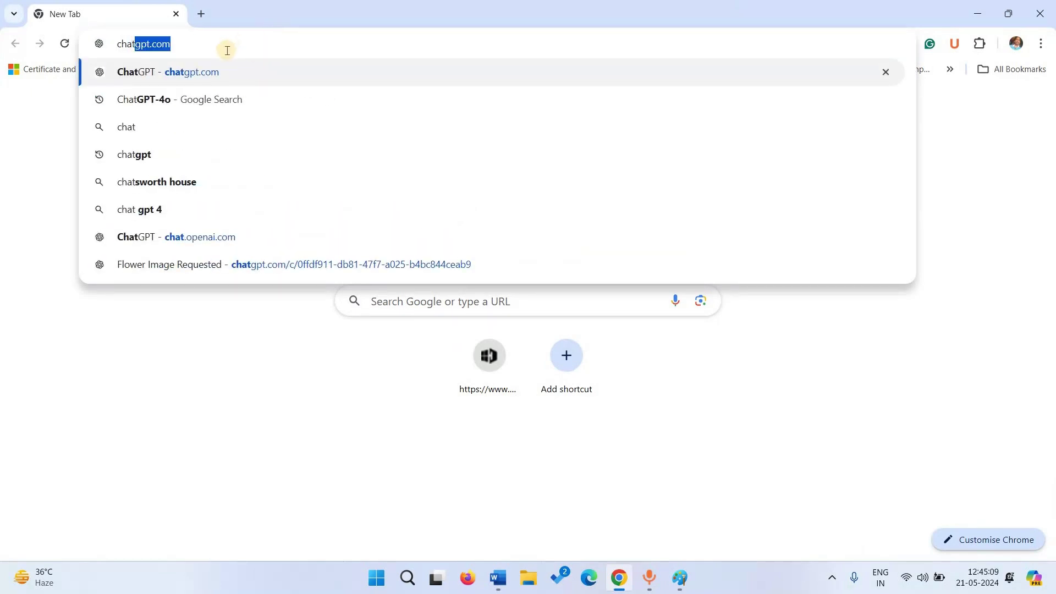
{"action": "key", "text": "Return"}
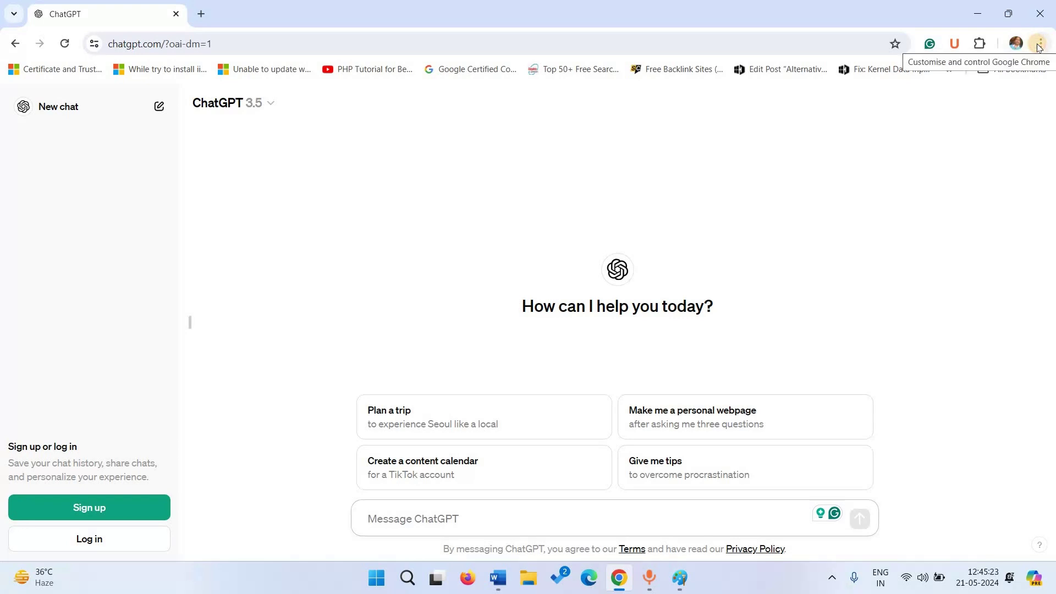
Install chatgpt.com as a Chrome app, pin it to the taskbar, then close its window
{"action": "left_click", "coordinate": [1038, 45]}
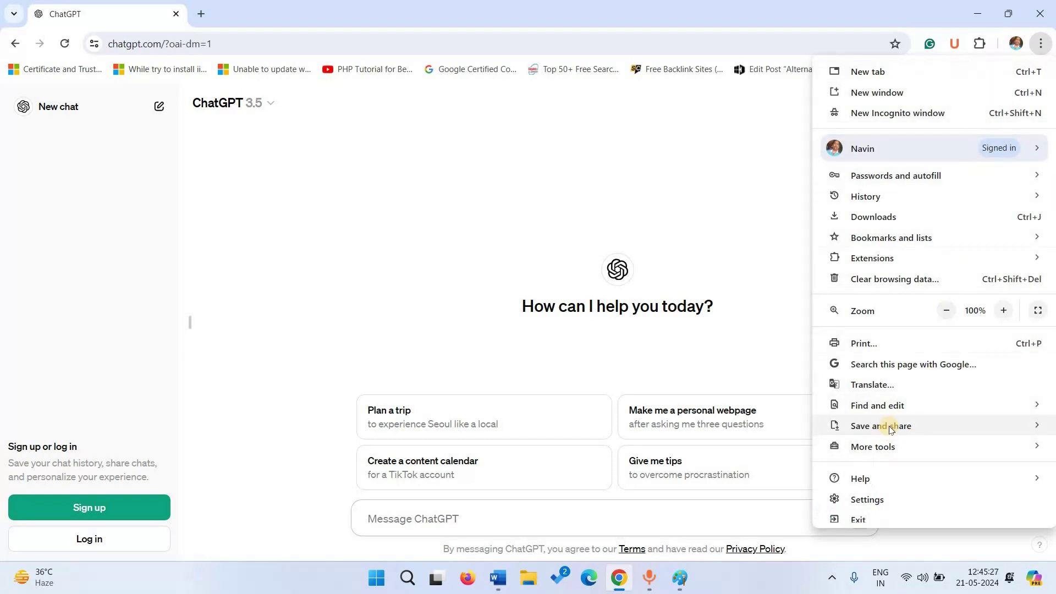
{"action": "mouse_move", "coordinate": [881, 426]}
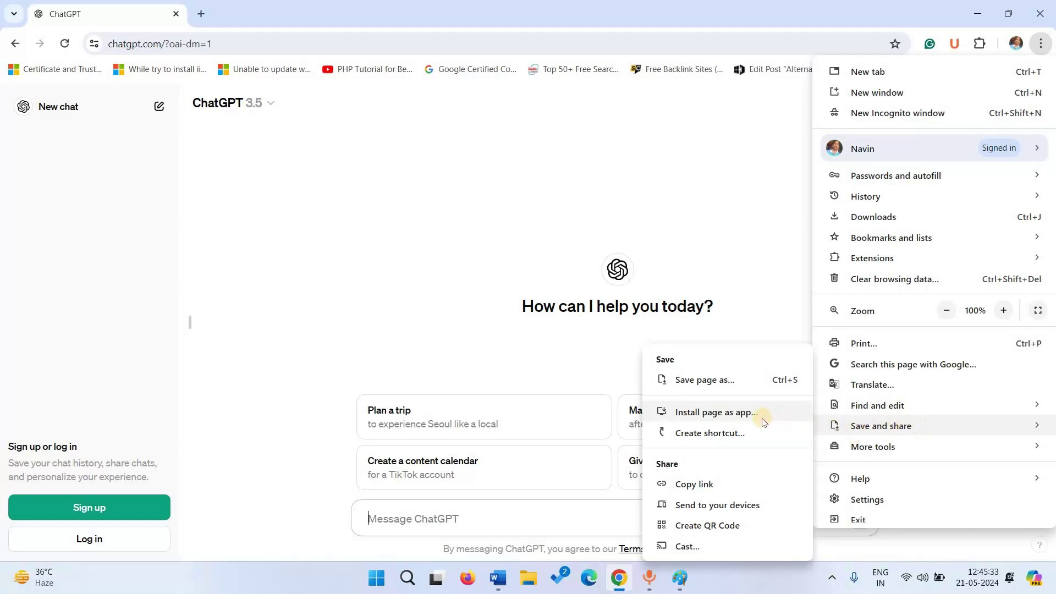
{"action": "left_click", "coordinate": [722, 421]}
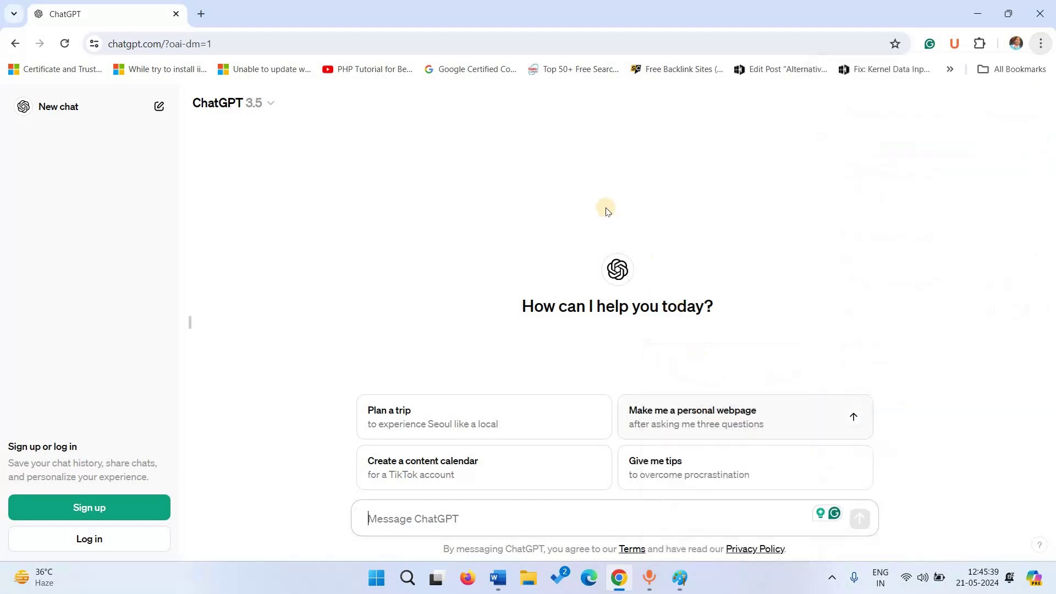
{"action": "left_click", "coordinate": [583, 190]}
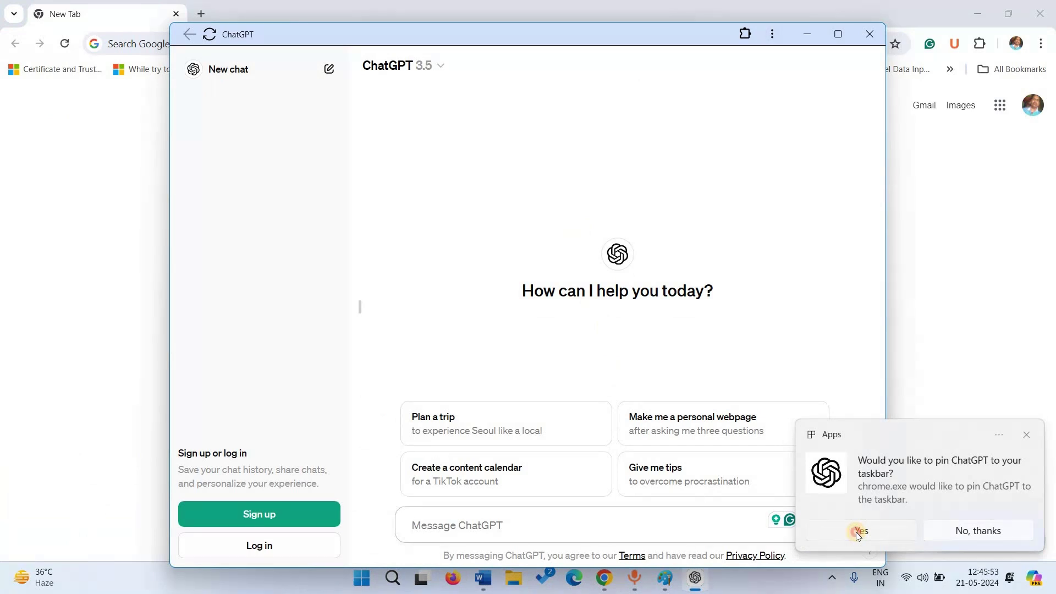
{"action": "left_click", "coordinate": [859, 532]}
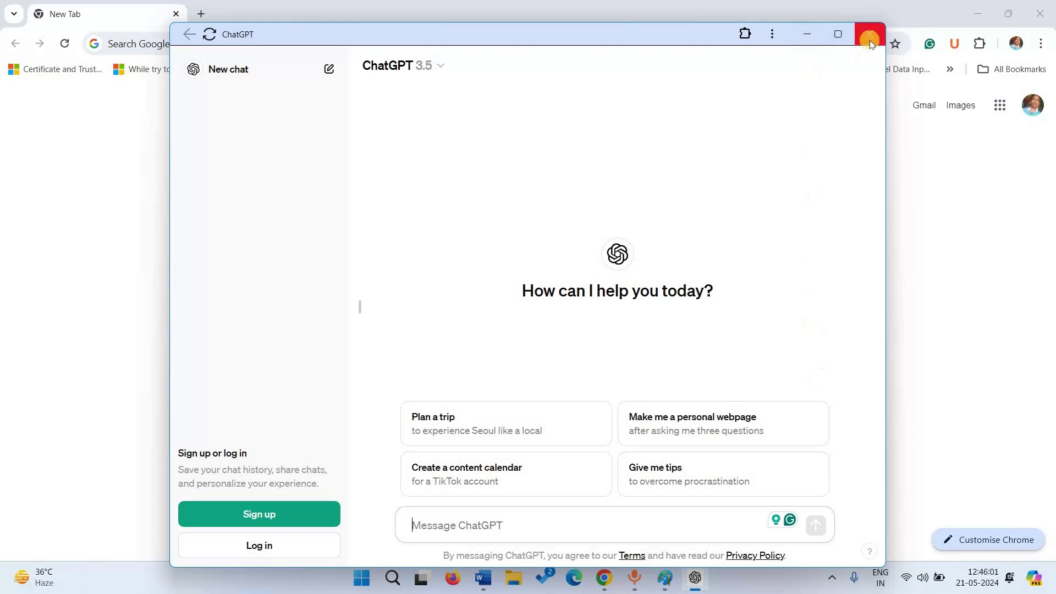
{"action": "left_click", "coordinate": [869, 41]}
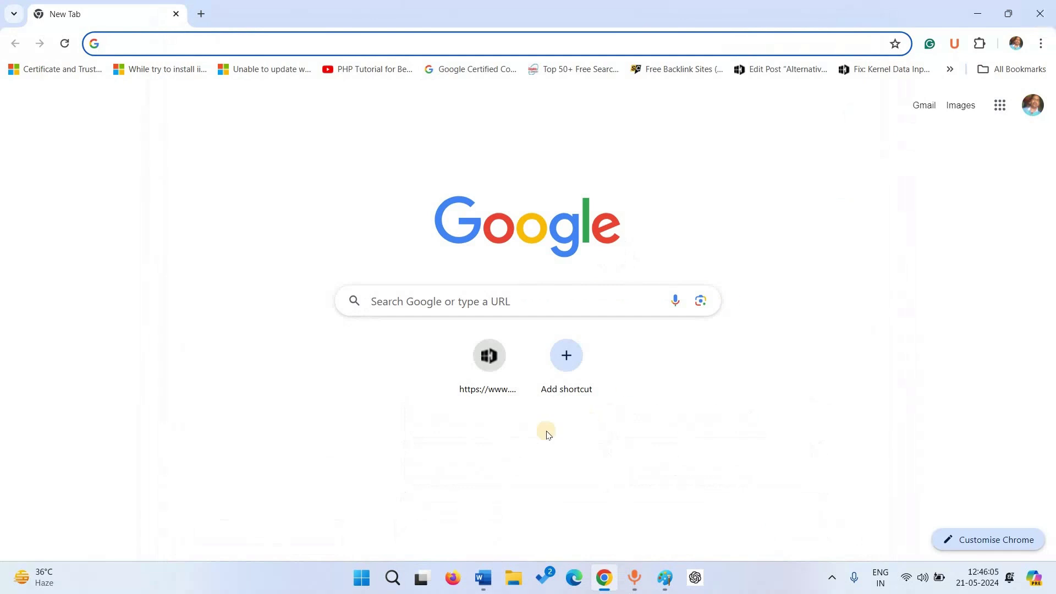
Leave Chrome, maximize Edge and load chatgpt.com in it
{"action": "key", "text": "super+d"}
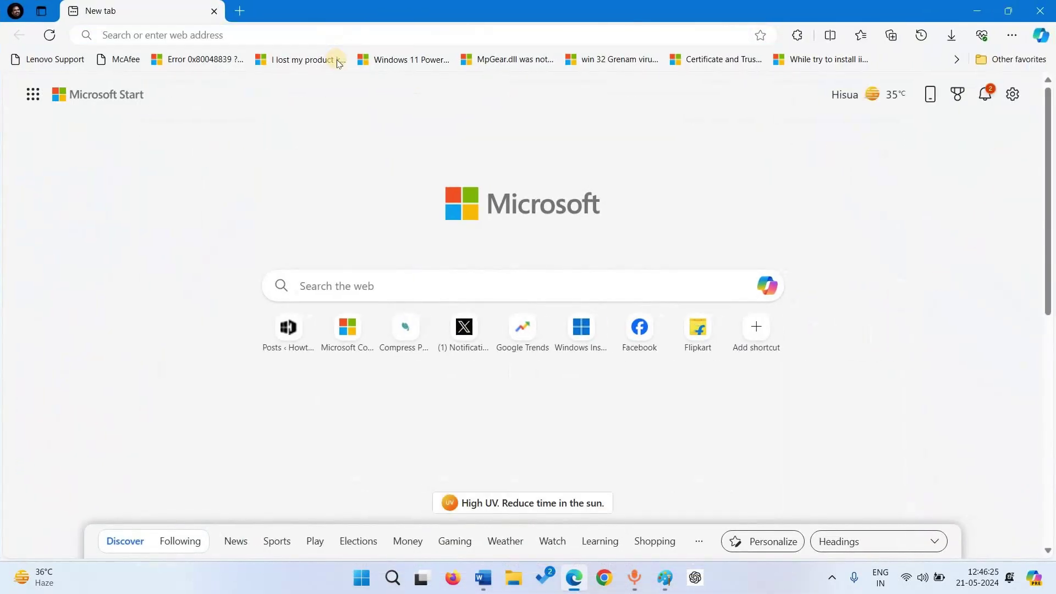
{"action": "left_click", "coordinate": [349, 43]}
{"action": "type", "text": "ch"}
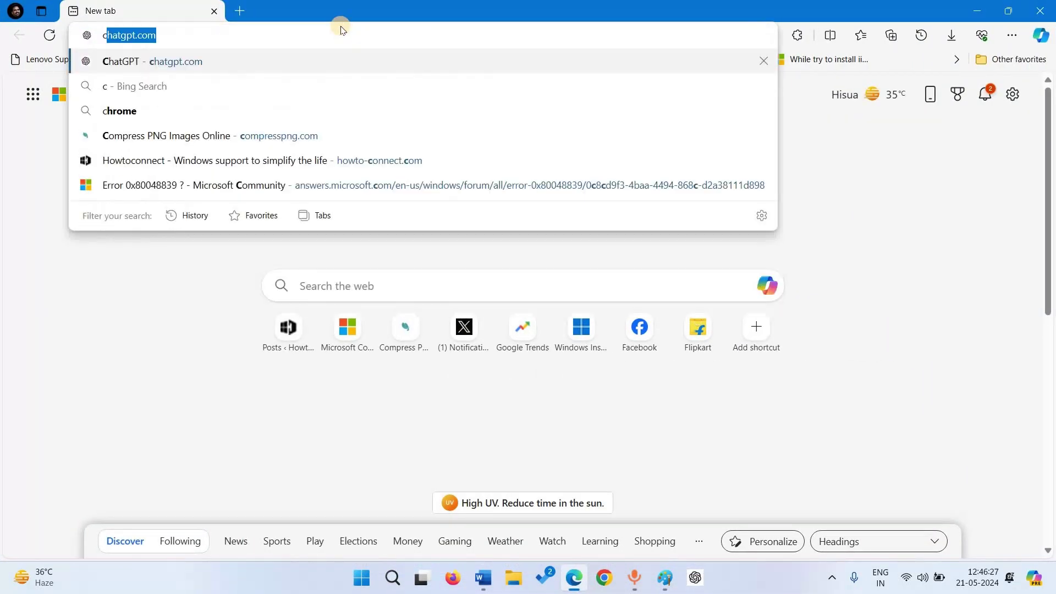
{"action": "type", "text": "at"}
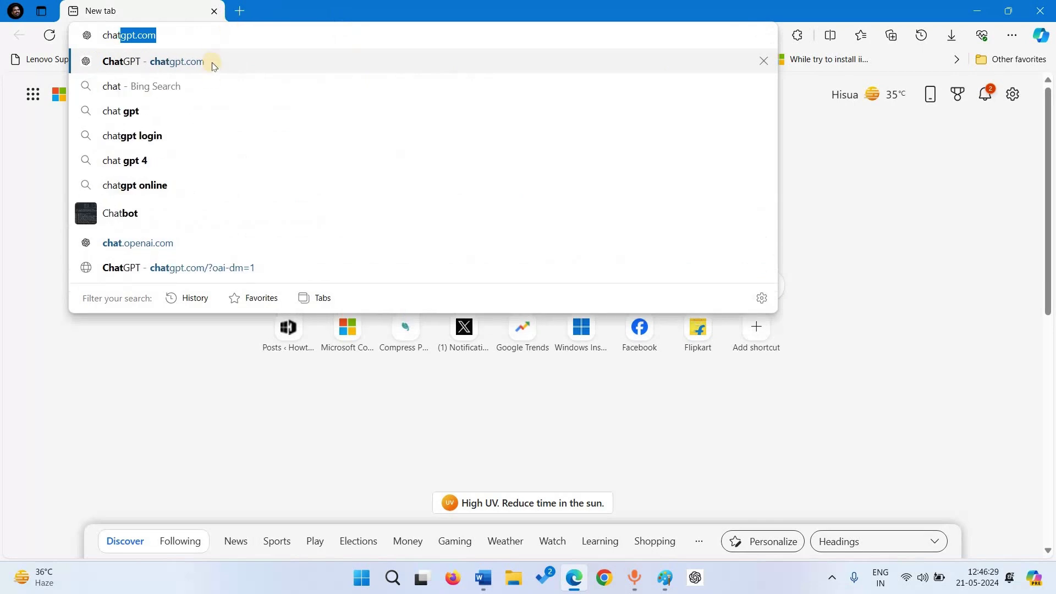
{"action": "key", "text": "Return"}
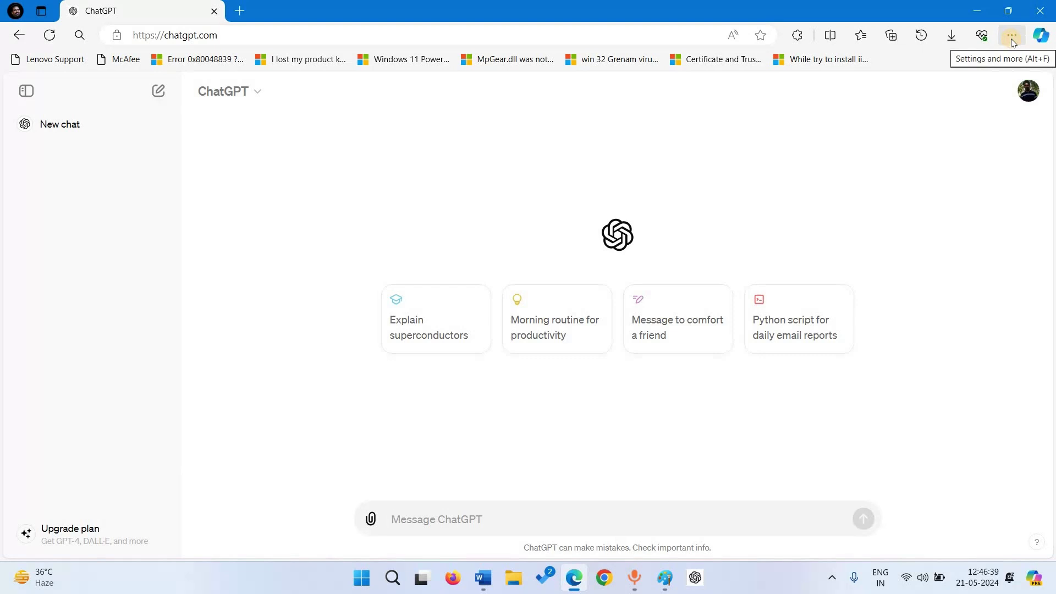
Install ChatGPT as an Edge app via the Apps menu's install-site option
{"action": "left_click", "coordinate": [1012, 37]}
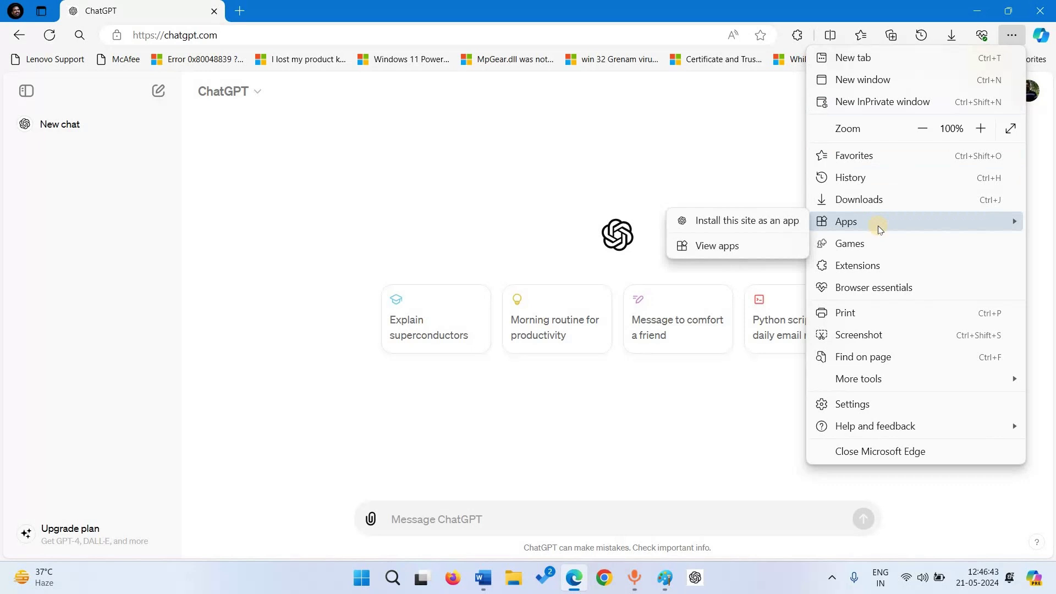
{"action": "mouse_move", "coordinate": [847, 221]}
{"action": "left_click", "coordinate": [750, 229]}
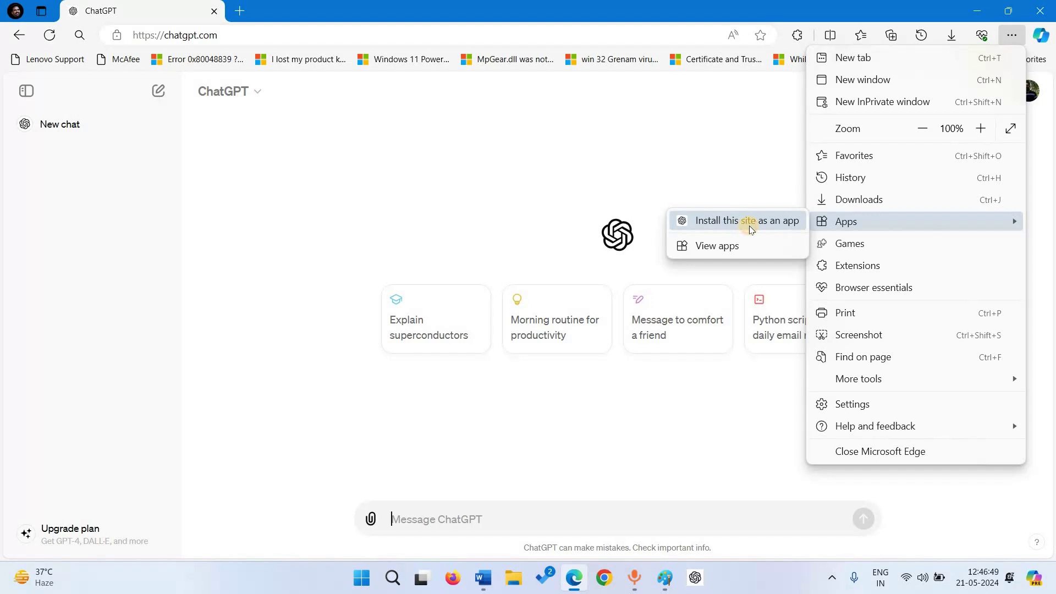
{"action": "left_click", "coordinate": [749, 225]}
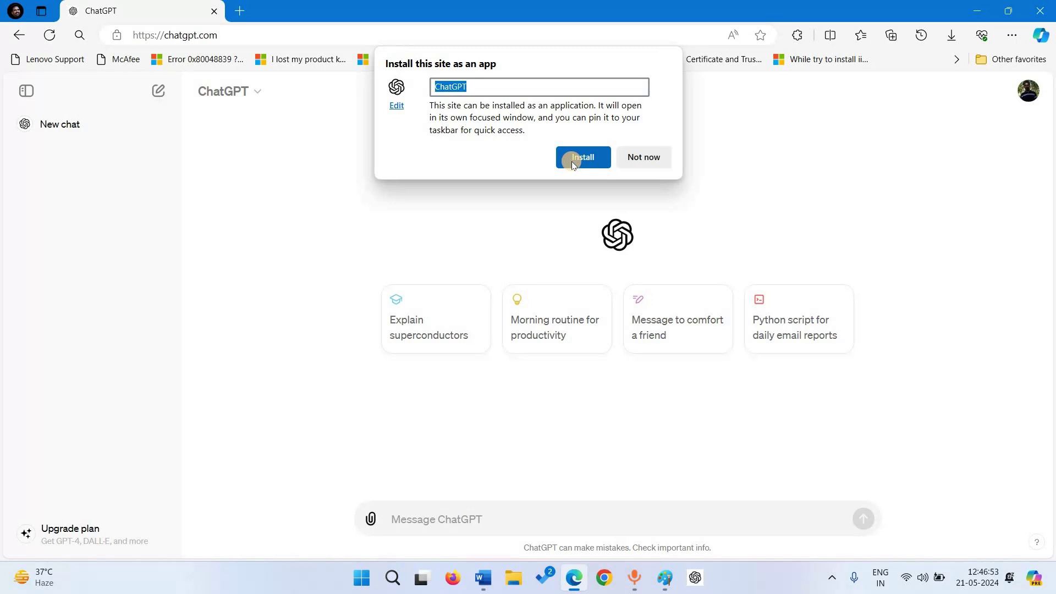
{"action": "left_click", "coordinate": [572, 161]}
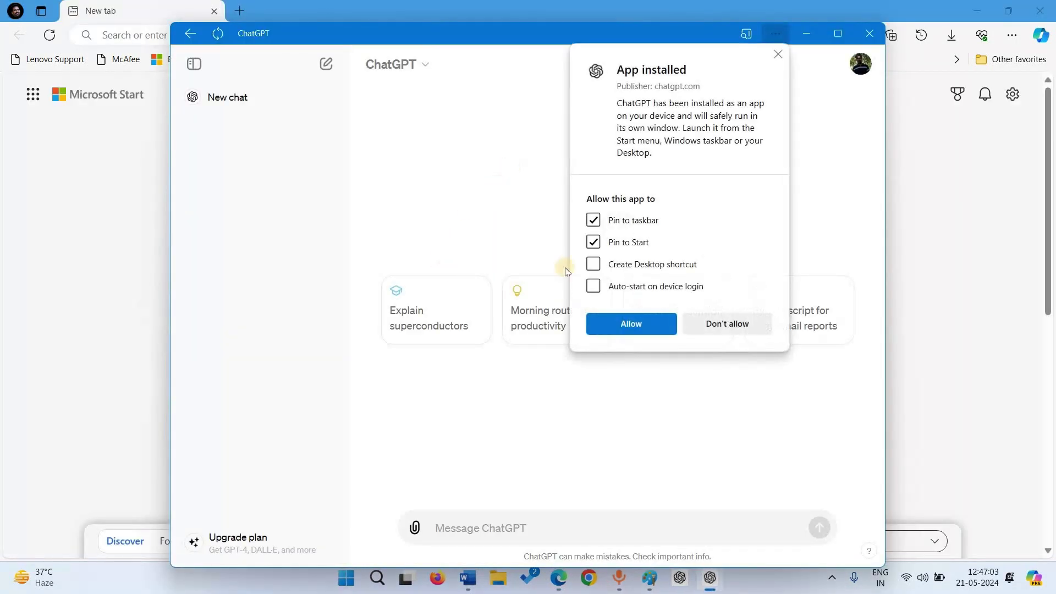
Allow pin to Start, a desktop shortcut and auto-start at login, then minimize the app
{"action": "left_click", "coordinate": [593, 241]}
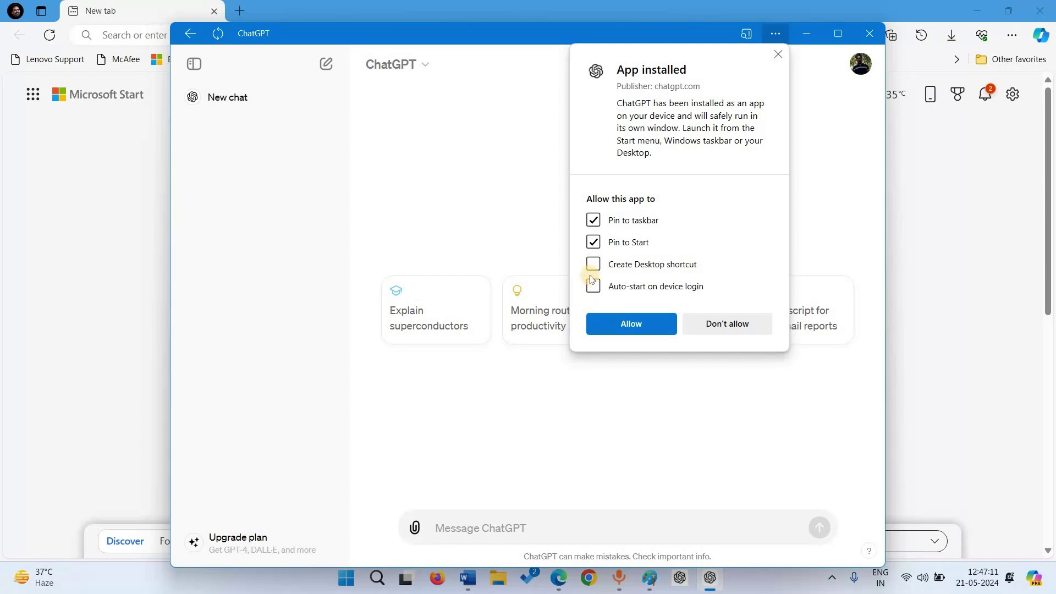
{"action": "left_click", "coordinate": [593, 265]}
{"action": "left_click", "coordinate": [592, 285]}
{"action": "left_click", "coordinate": [609, 325]}
{"action": "left_click", "coordinate": [640, 325]}
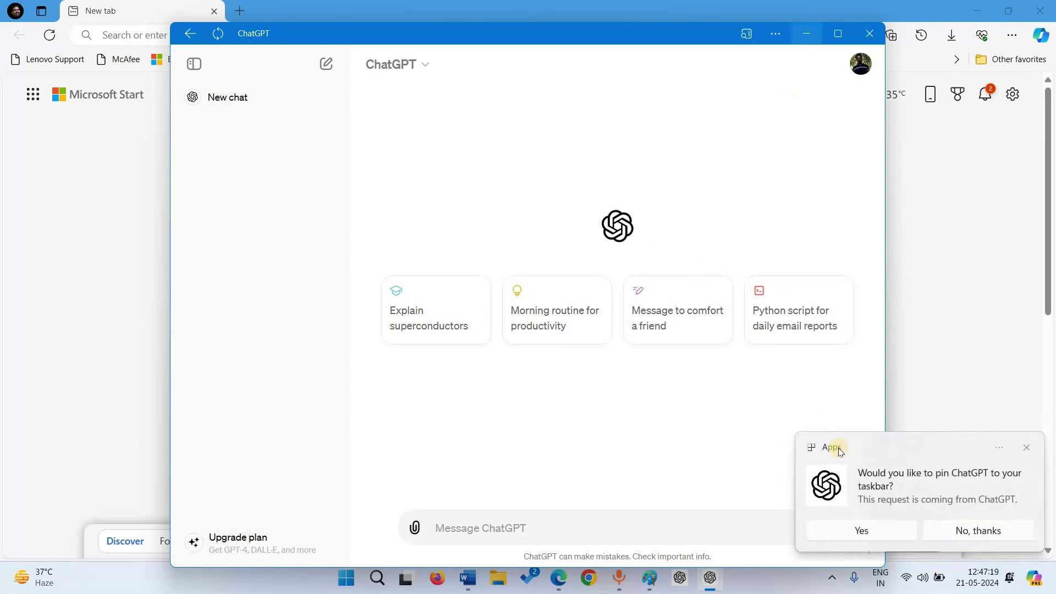
{"action": "left_click", "coordinate": [809, 34]}
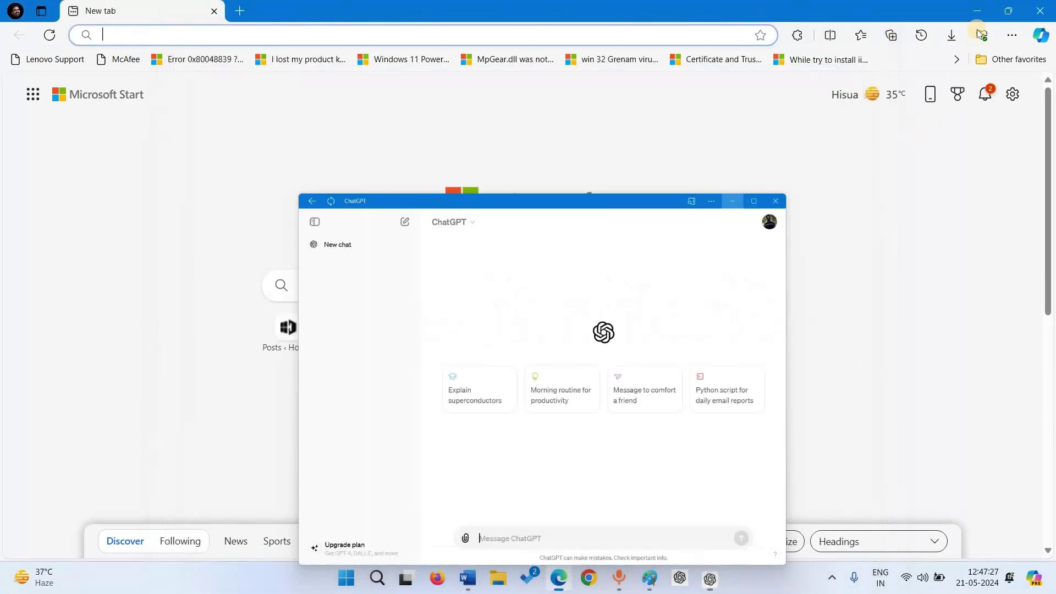
Show the bare desktop with its two ChatGPT shortcuts using Win+D
{"action": "key", "text": "super+d"}
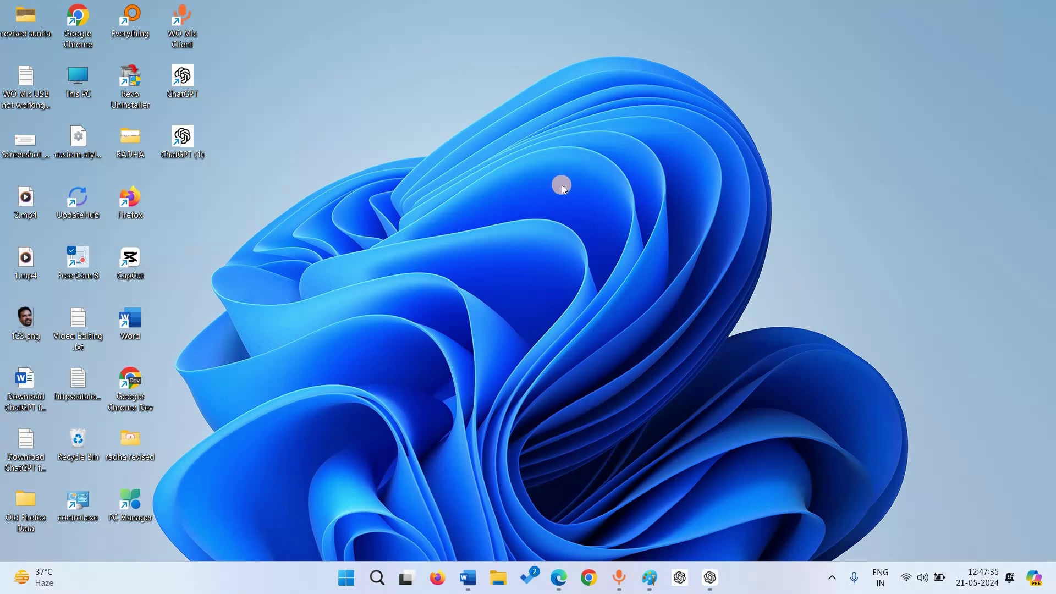
Launch Settings from the pinned apps in the Start menu
{"action": "left_click", "coordinate": [346, 578]}
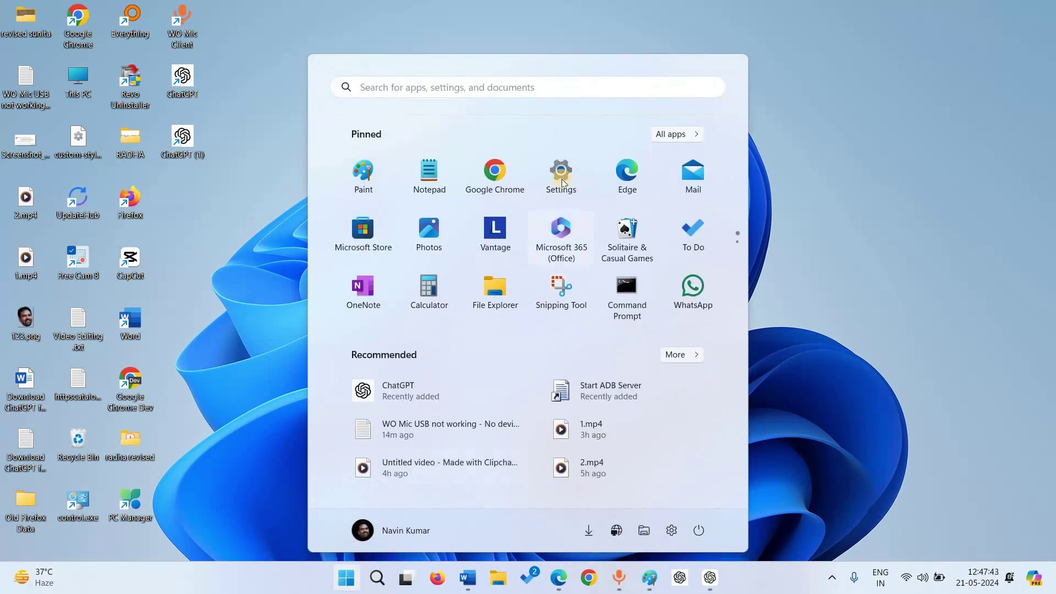
{"action": "left_click", "coordinate": [562, 184]}
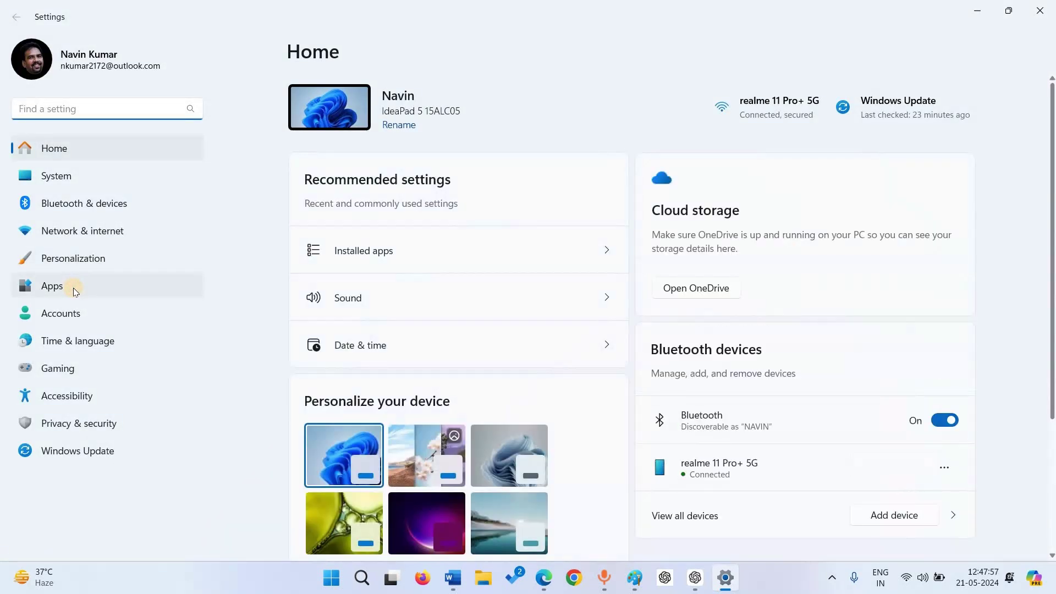
Go to Apps > Installed apps, listing 112 apps with three ChatGPT entries
{"action": "left_click", "coordinate": [73, 288]}
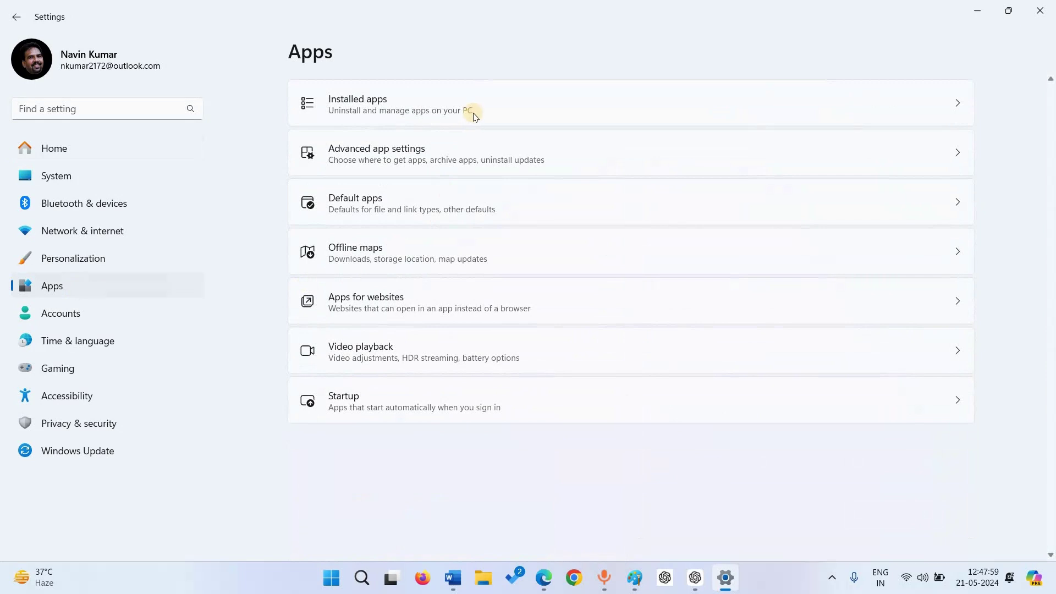
{"action": "left_click", "coordinate": [434, 112]}
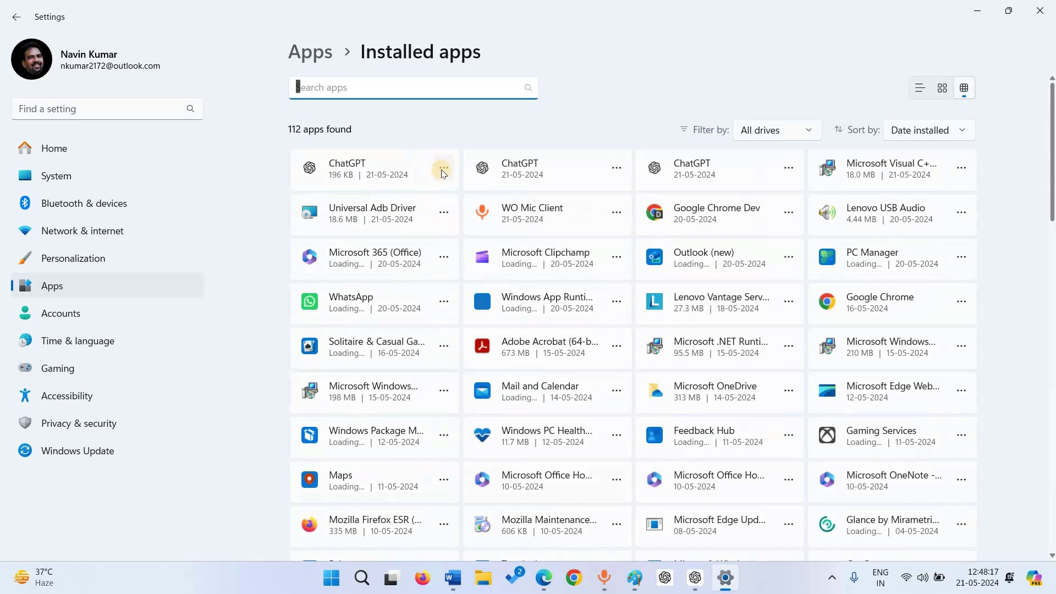
Uninstall the first ChatGPT entry in the installed apps list and confirm
{"action": "left_click", "coordinate": [443, 168]}
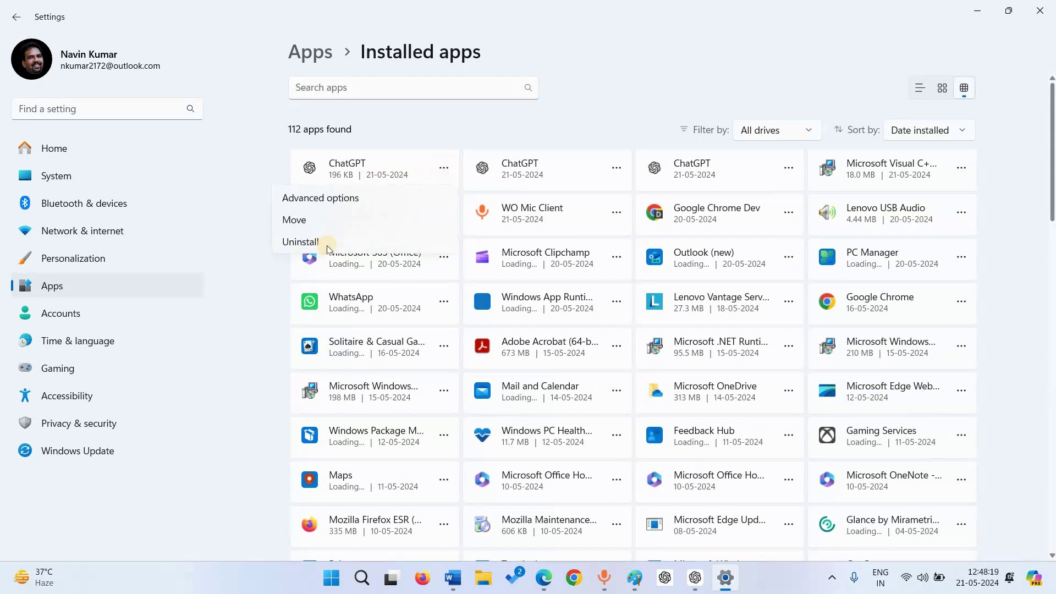
{"action": "left_click", "coordinate": [394, 246]}
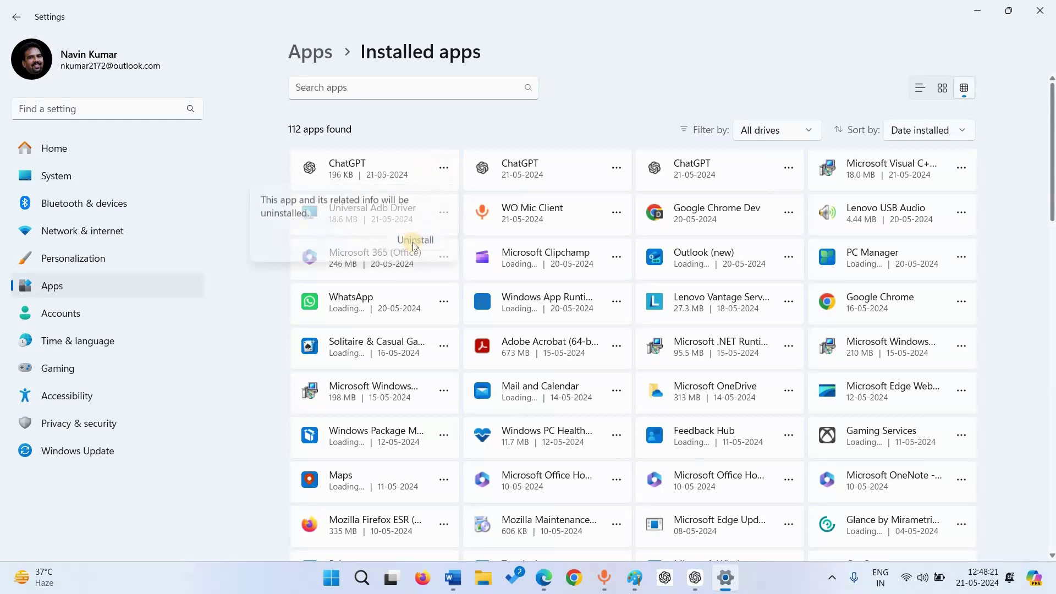
{"action": "left_click", "coordinate": [414, 245]}
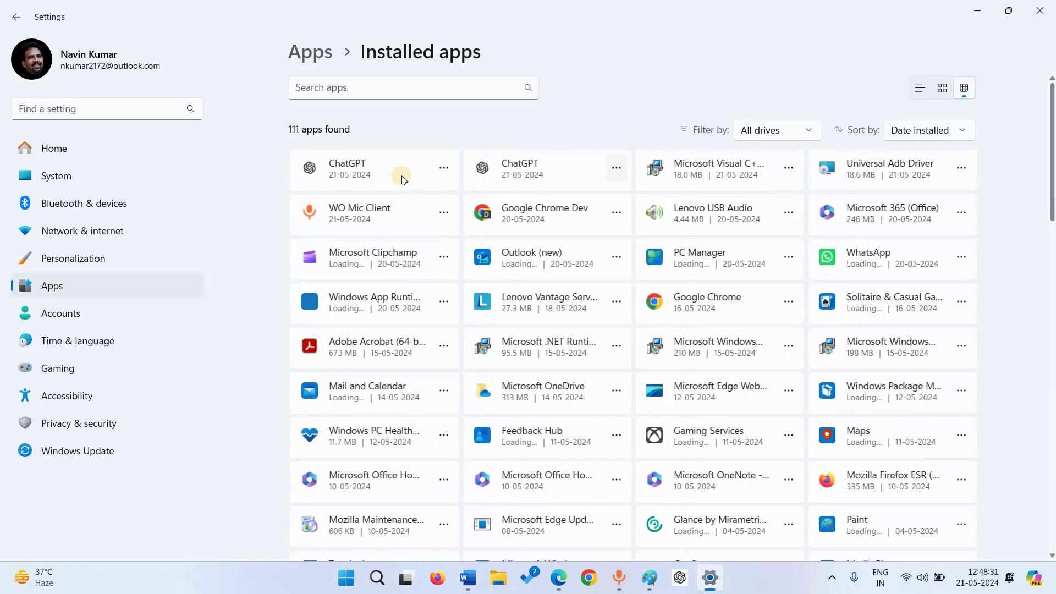
Uninstall the Chrome ChatGPT app, also deleting its Chrome data
{"action": "left_click", "coordinate": [444, 169]}
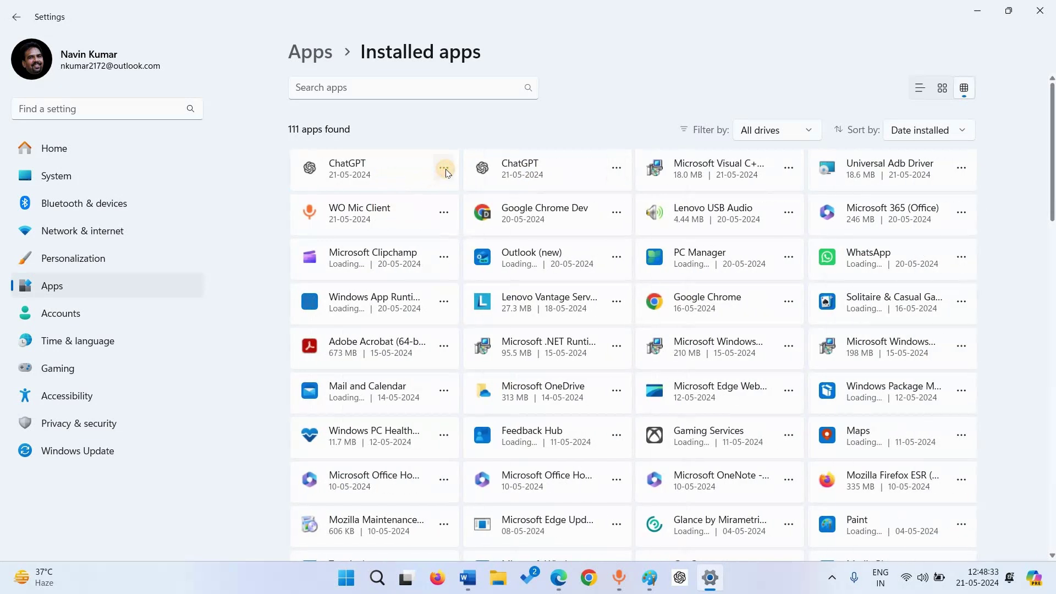
{"action": "left_click", "coordinate": [398, 222]}
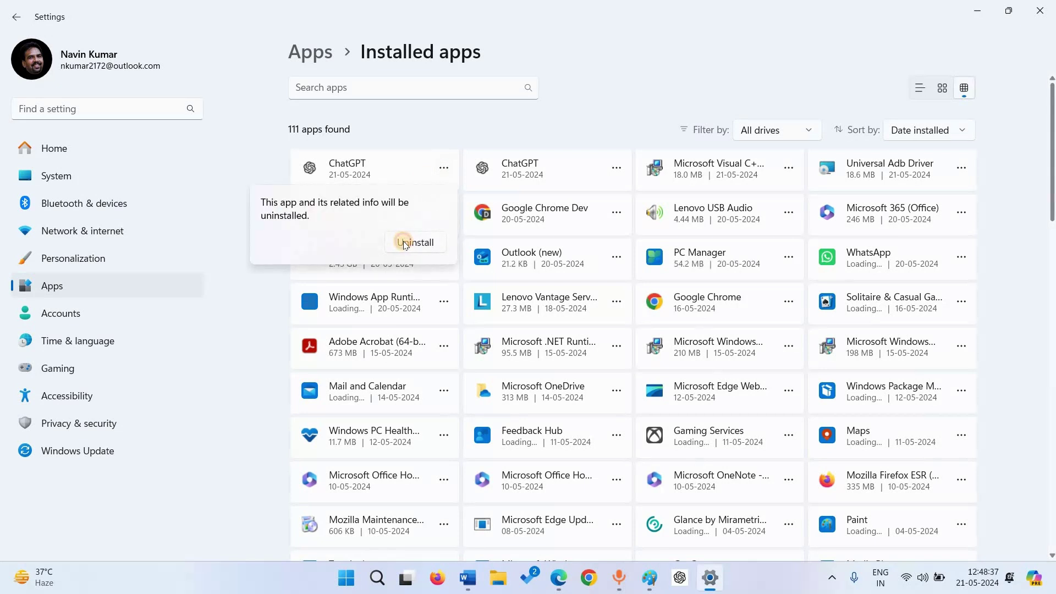
{"action": "left_click", "coordinate": [405, 244]}
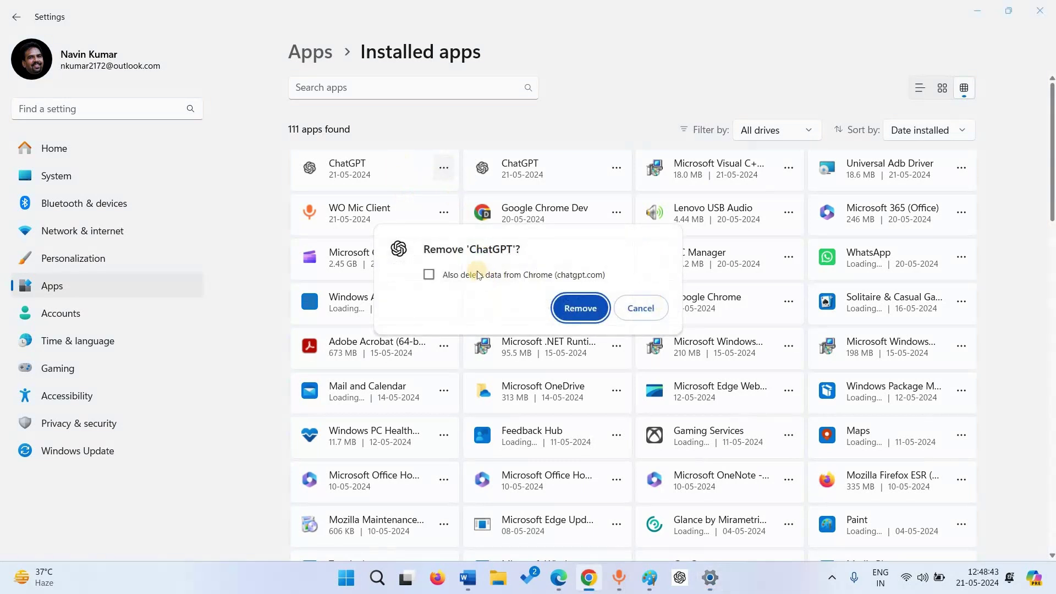
{"action": "left_click", "coordinate": [575, 310]}
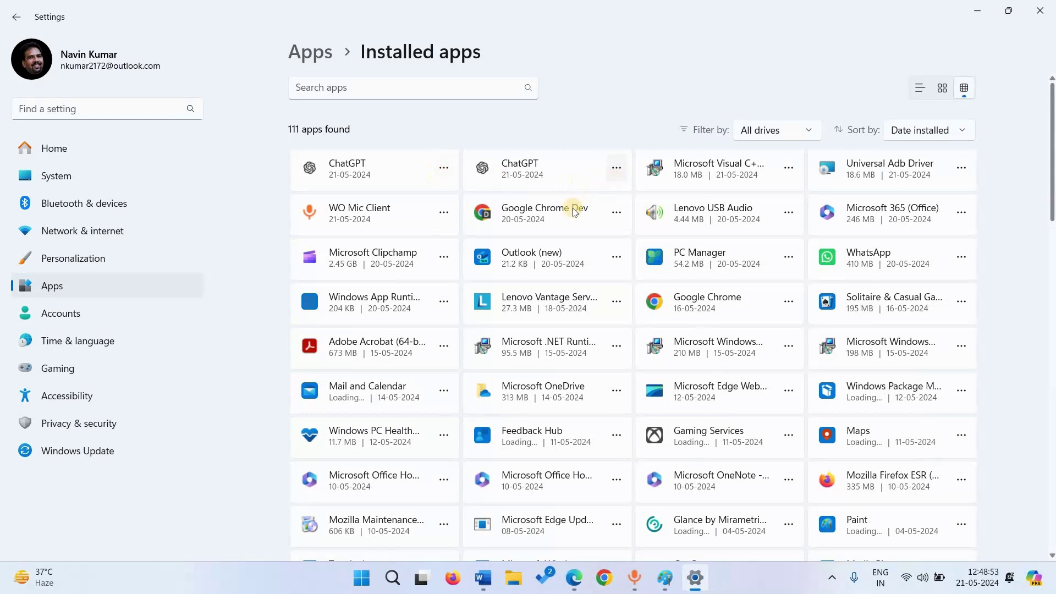
Uninstall the remaining Chrome-based ChatGPT app from the installed apps list, leaving 110 apps
{"action": "left_click", "coordinate": [453, 177]}
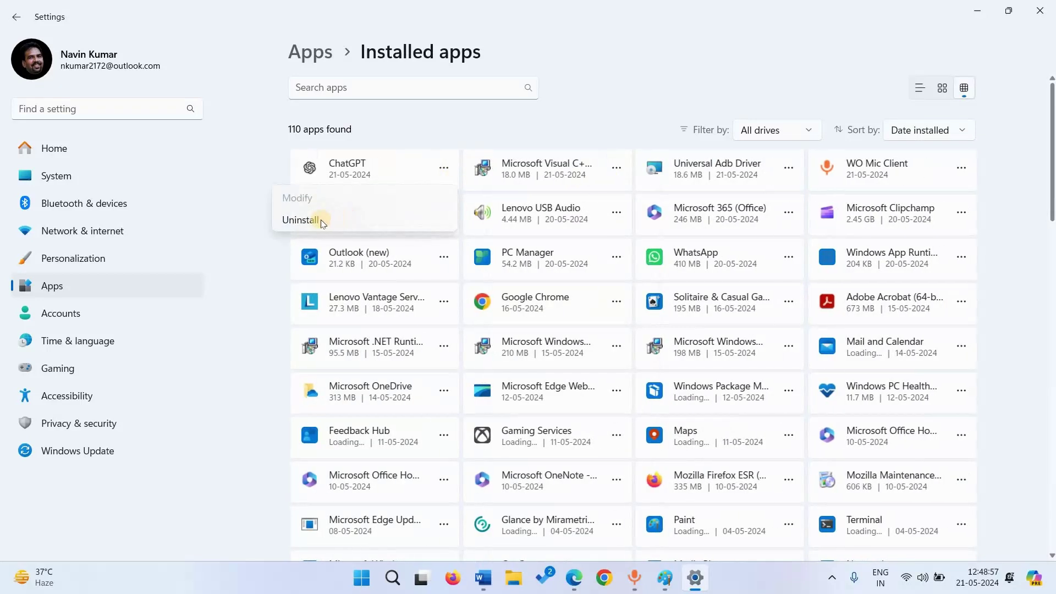
{"action": "left_click", "coordinate": [363, 220]}
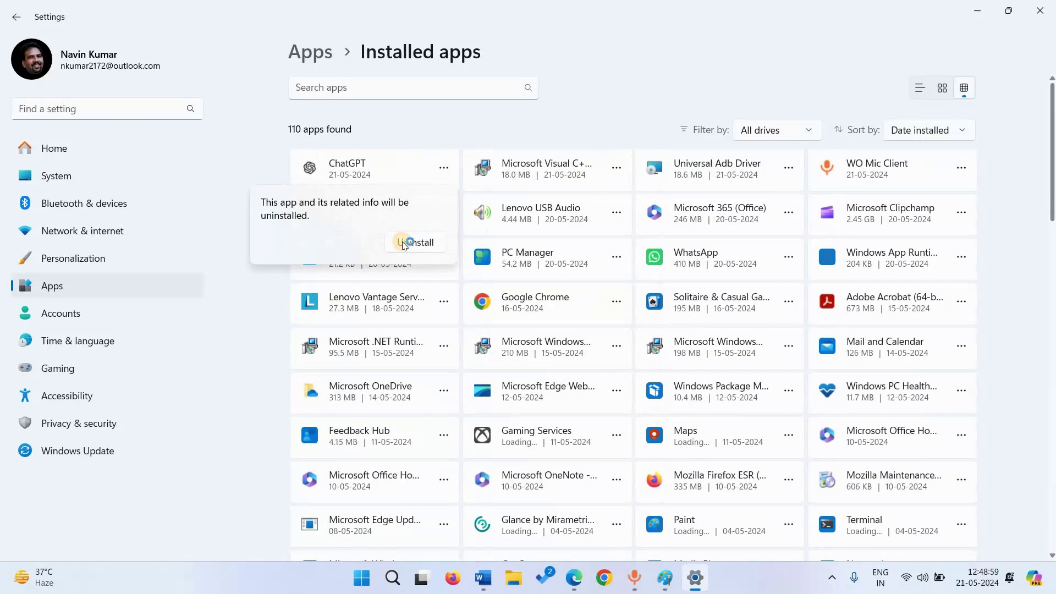
{"action": "left_click", "coordinate": [516, 118]}
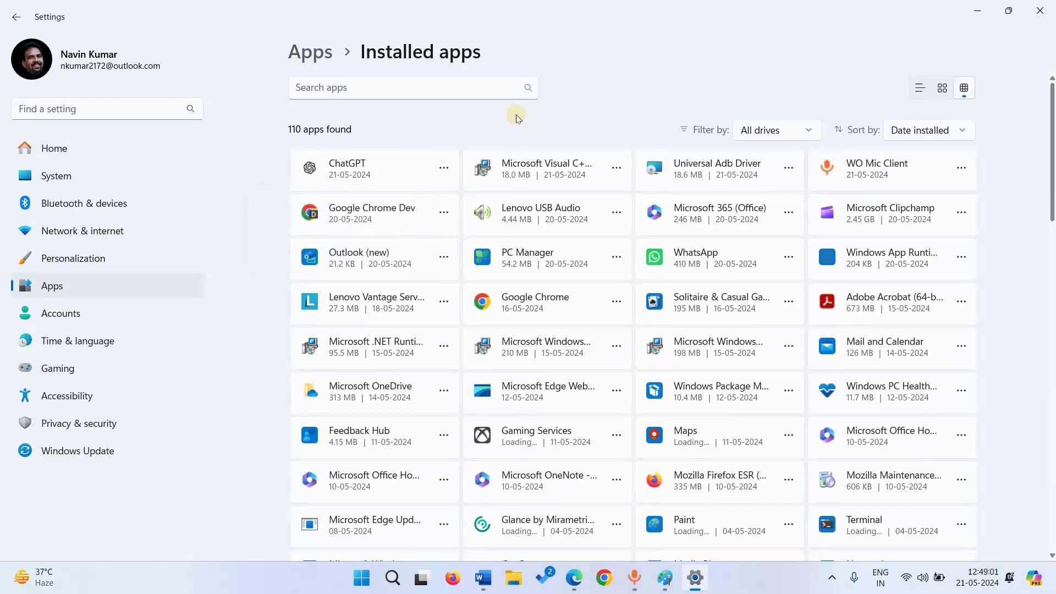